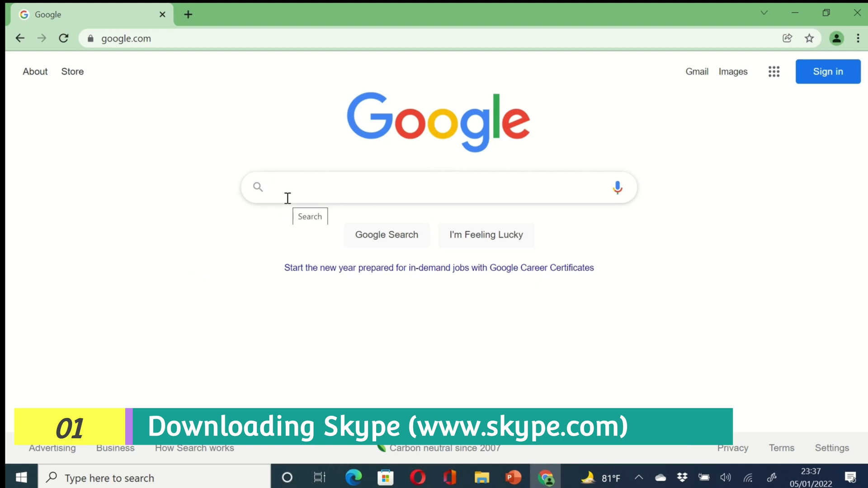
Step: Search Google for 'skype' and open Skype's download page
text(kype)
key(Return)
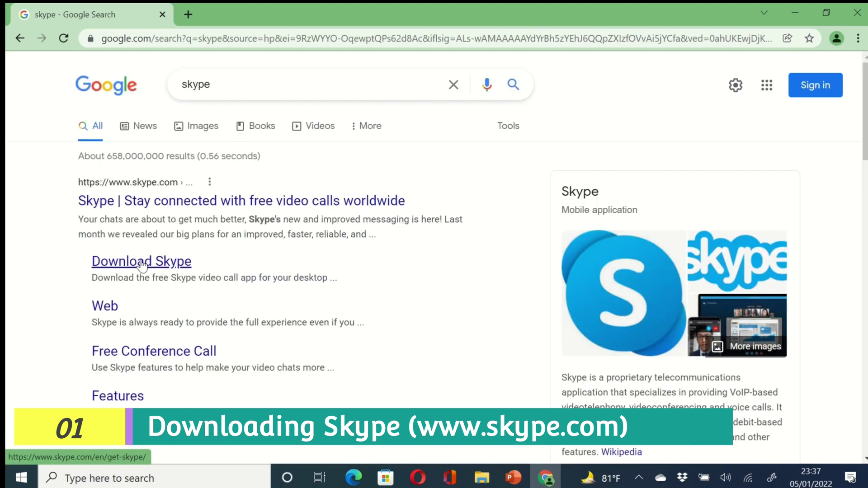
click(142, 266)
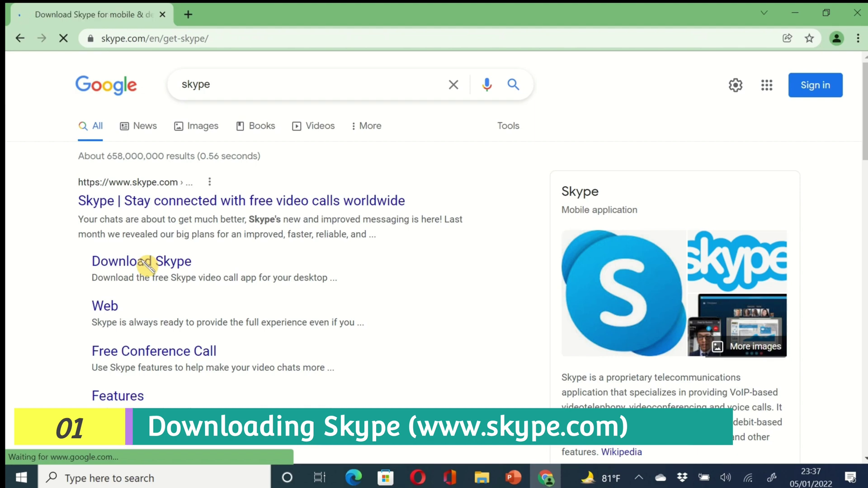
scroll(442, 275, down, 1)
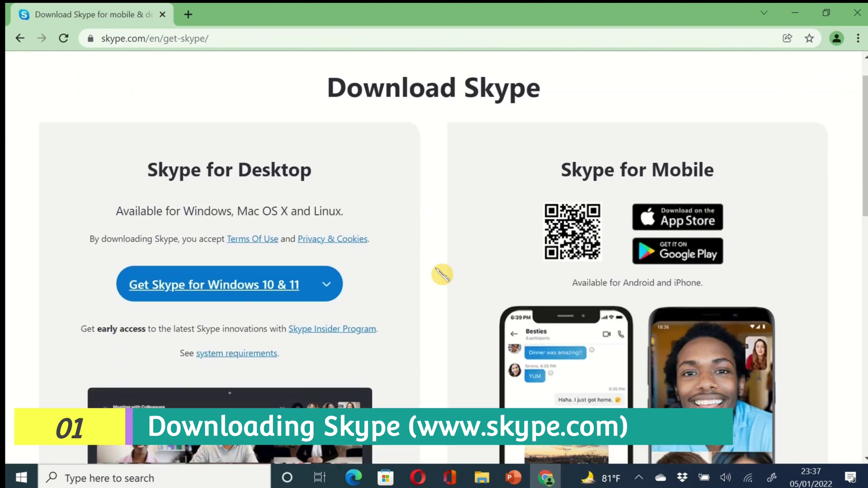
scroll(441, 271, up, 1)
scroll(222, 178, down, 3)
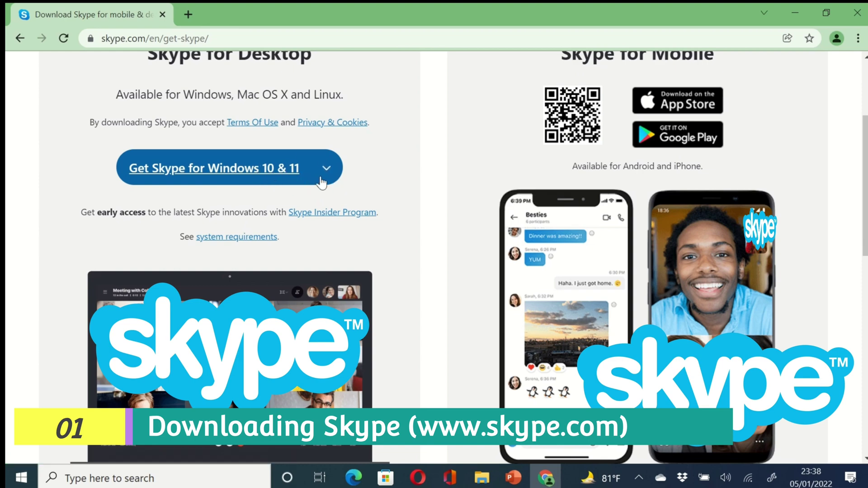
Step: Choose the Windows 10 & 11 download and let the site open Microsoft Store
click(326, 173)
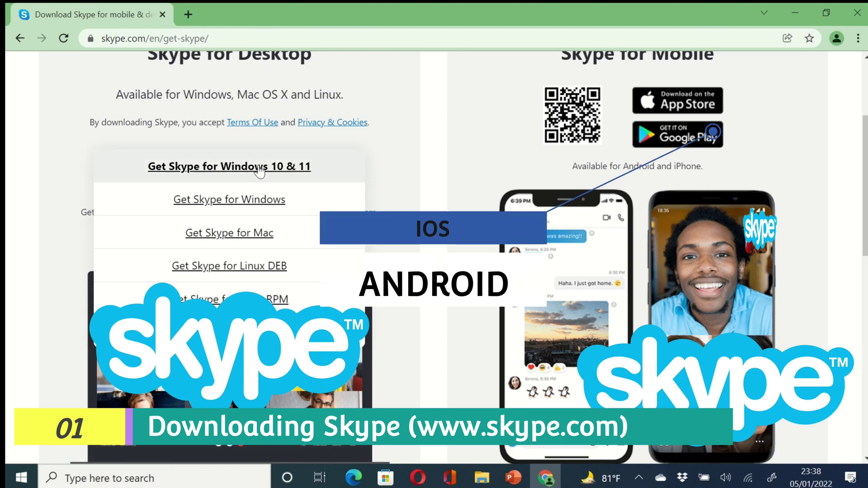
click(256, 170)
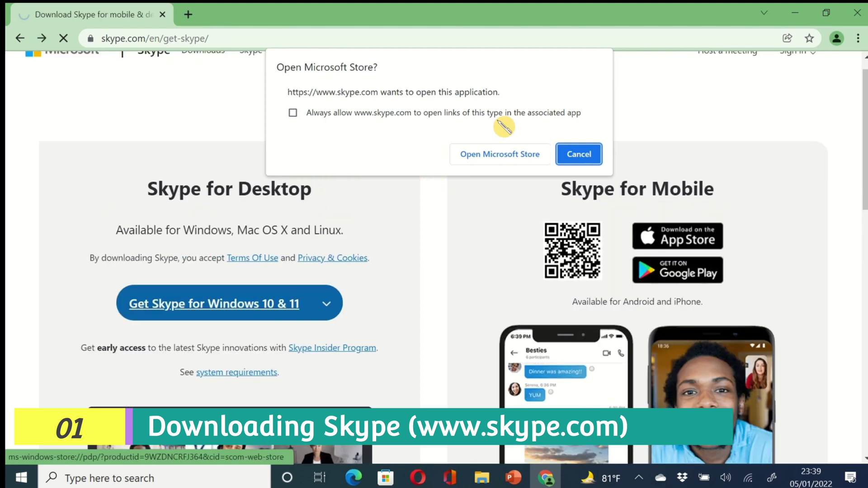
click(516, 155)
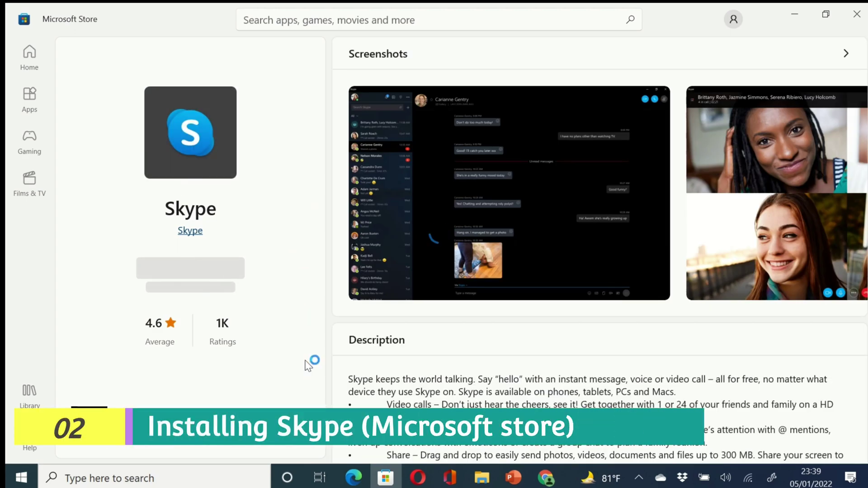
Step: Install Skype from its Microsoft Store page and launch it once installation finishes
scroll(634, 344, down, 6)
click(199, 275)
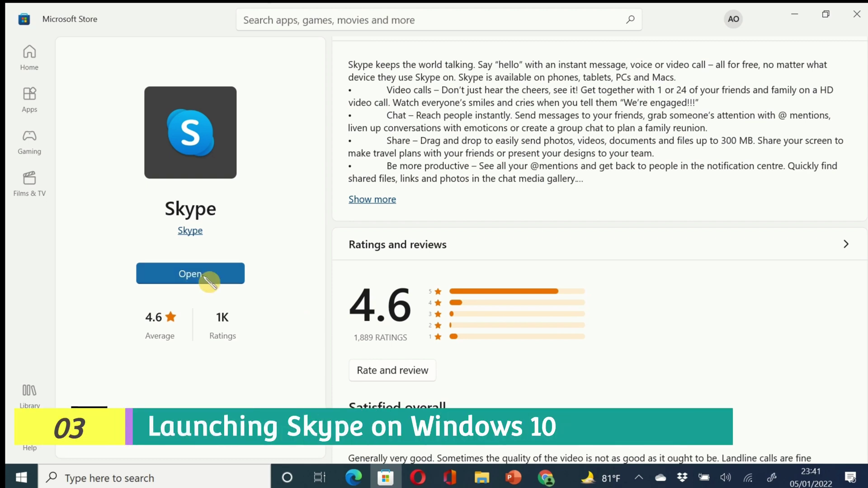
click(203, 276)
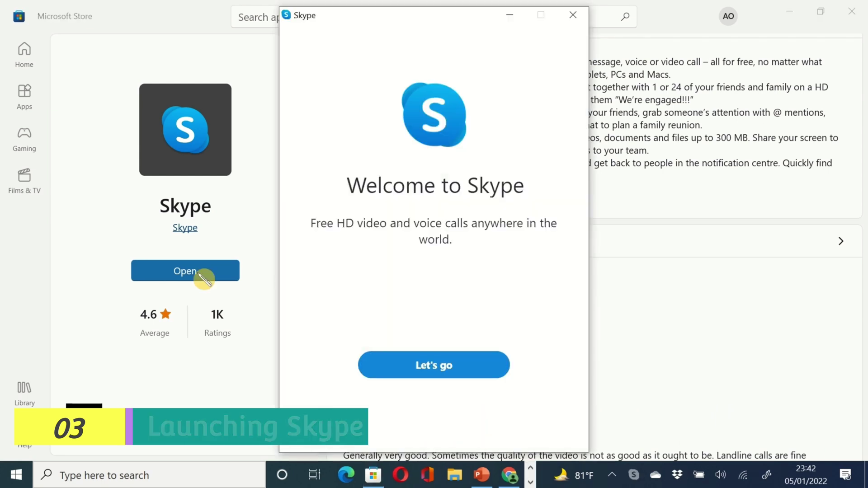
Step: Start Skype's first-run setup with Let's go and choose the suggested Microsoft account
click(456, 361)
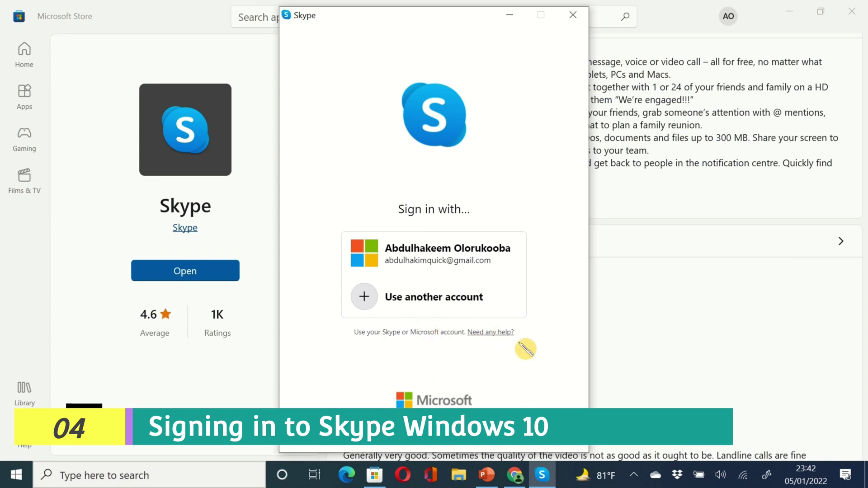
click(435, 260)
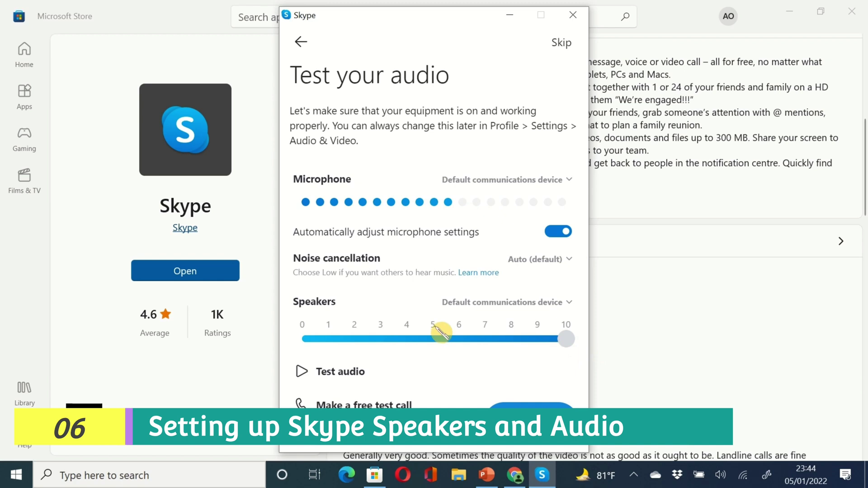
Step: Play the test sound, accept the video check, dismiss Find Contacts, and maximize Skype
click(408, 378)
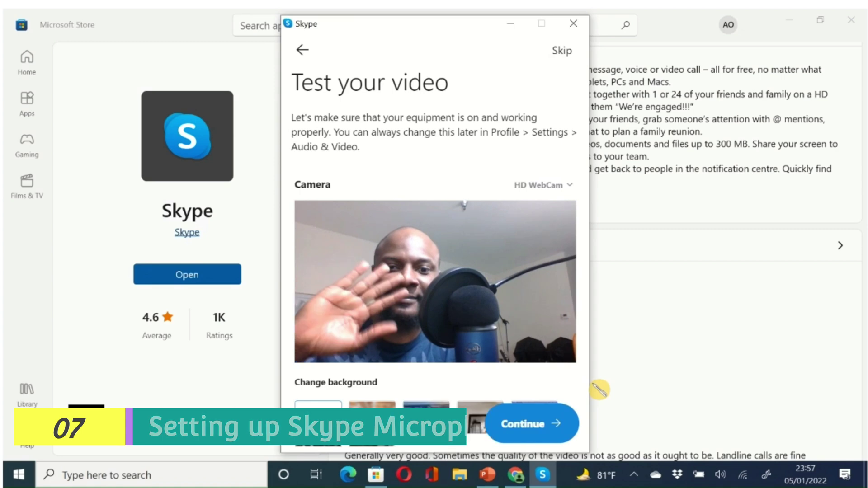
click(549, 424)
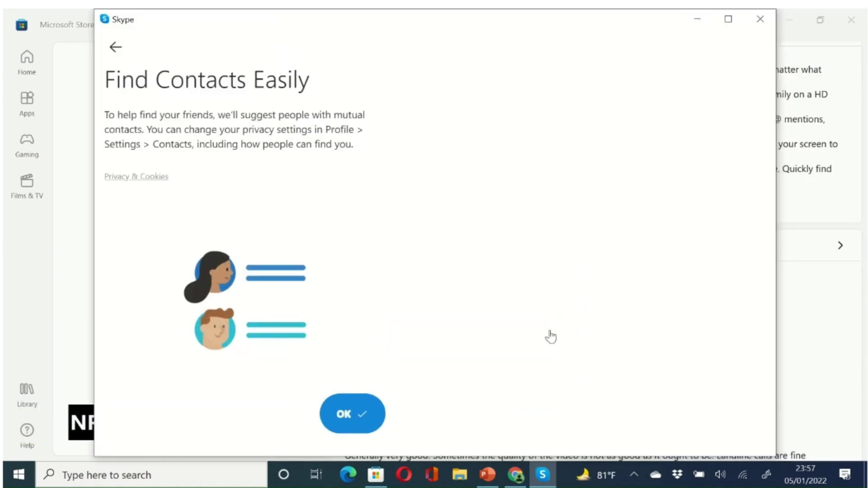
key(Return)
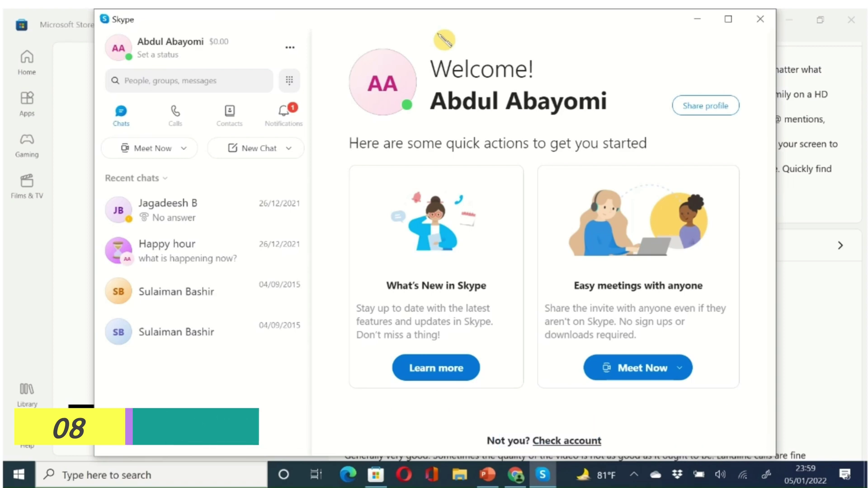
click(728, 19)
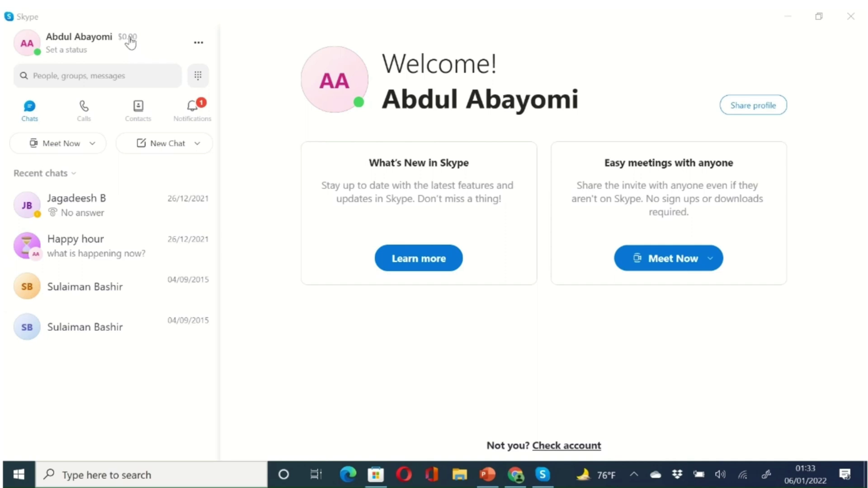
Step: Bring the maximized Skype main window into focus
click(203, 46)
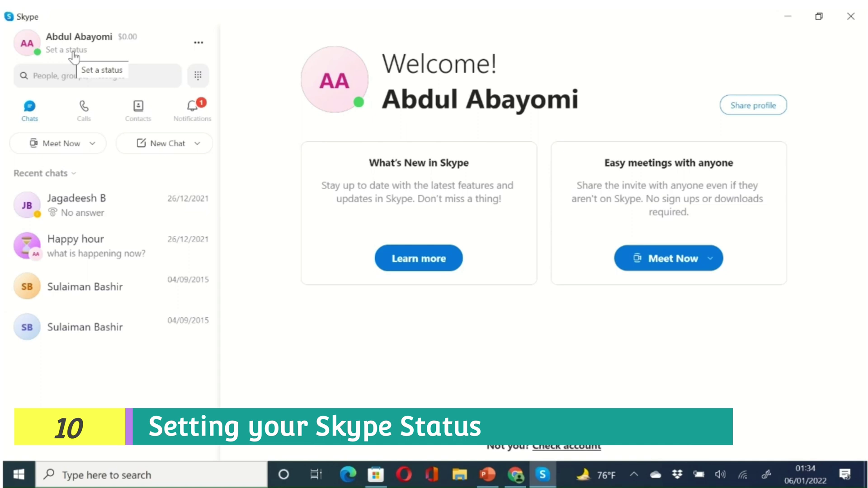
Step: Replace the preset 'At the films' status with the text 'Recording a video'
click(74, 52)
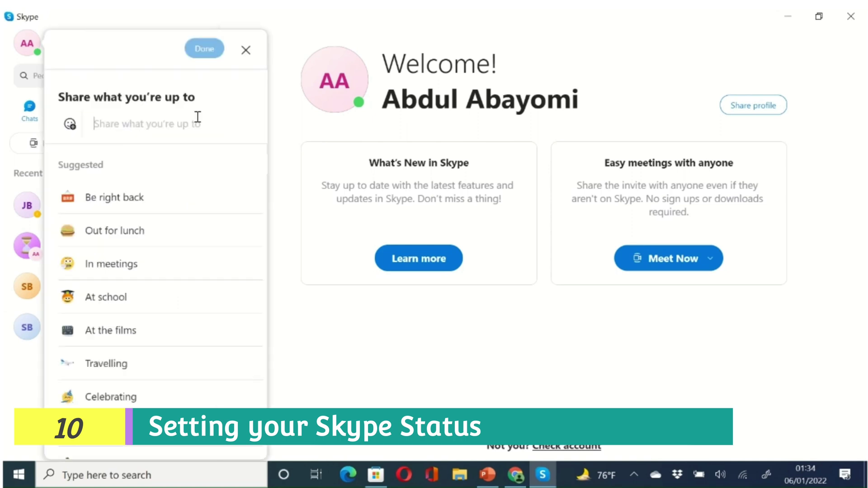
scroll(149, 341, down, 2)
scroll(149, 341, up, 2)
scroll(167, 306, down, 1)
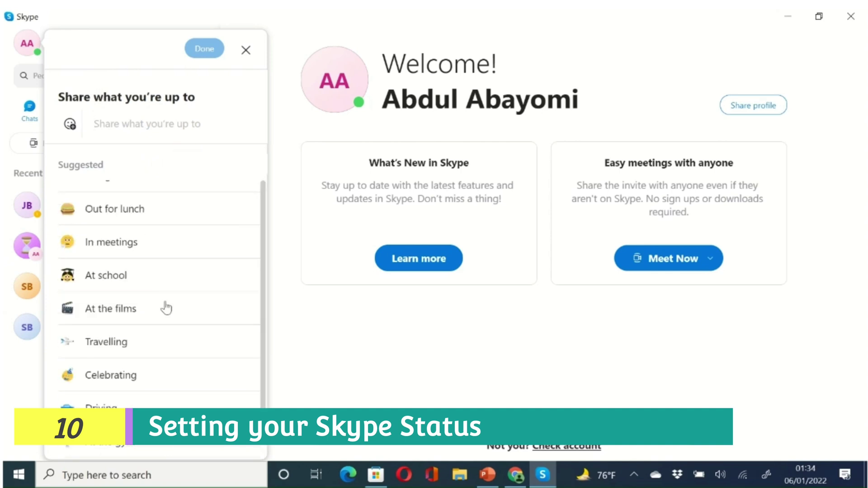
click(166, 307)
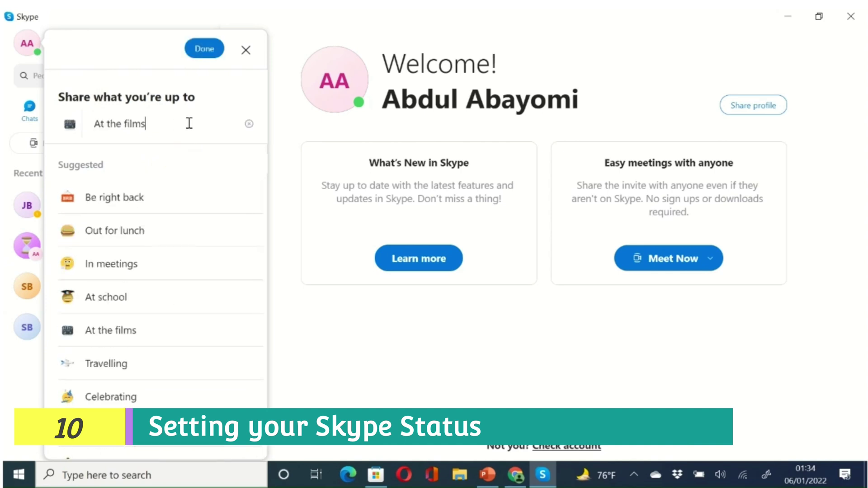
click(249, 124)
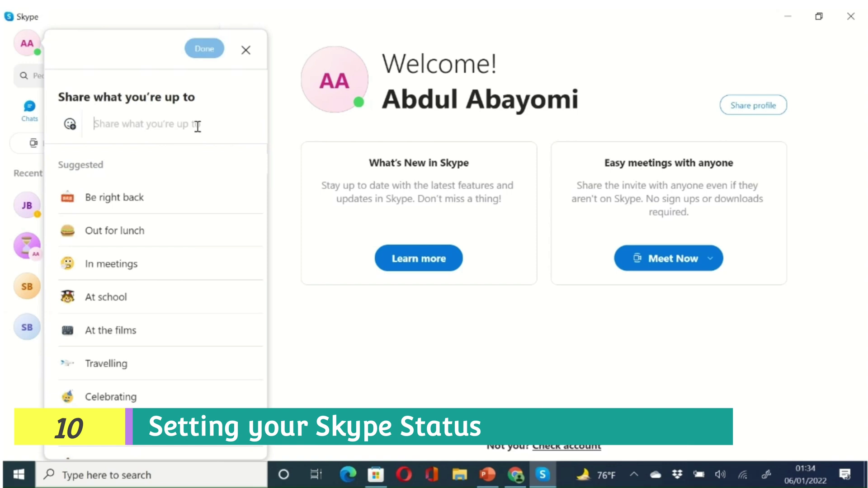
text(ecording)
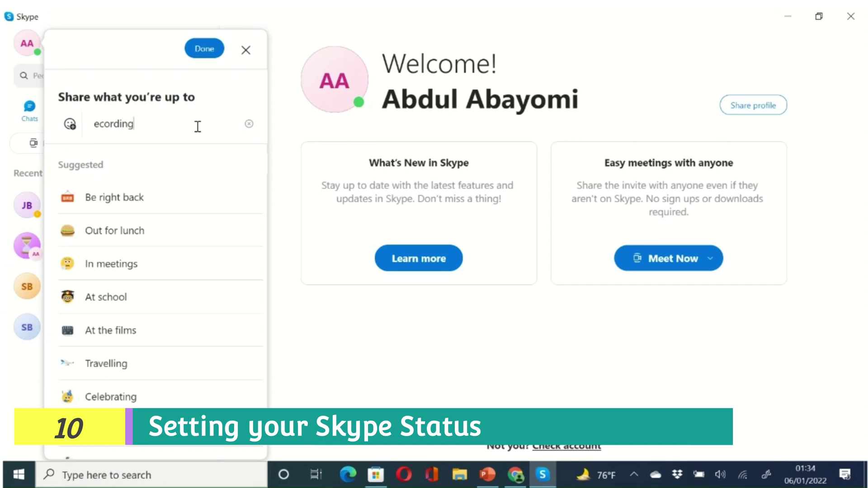
key(Home)
text(Rec)
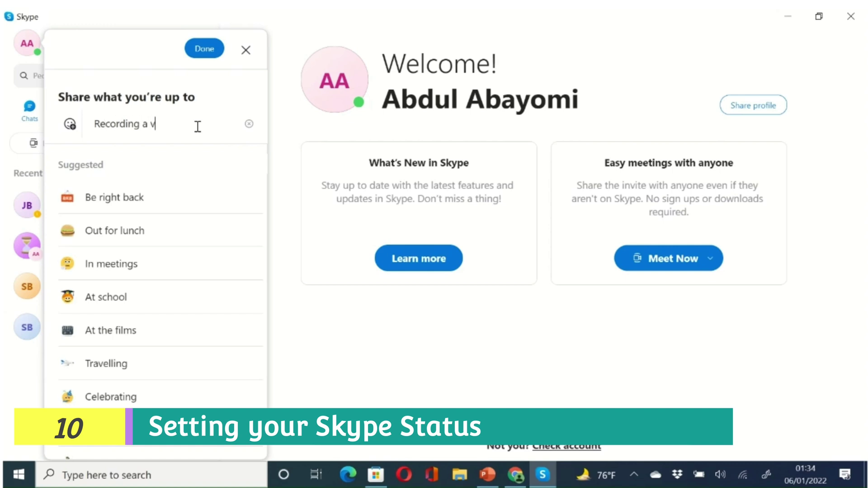
text(o)
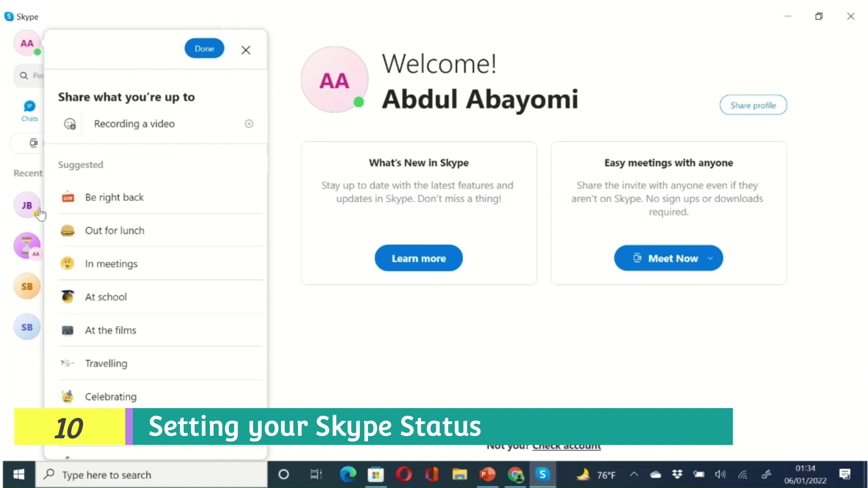
Step: Add a grinning emoji to the status and save it
click(71, 127)
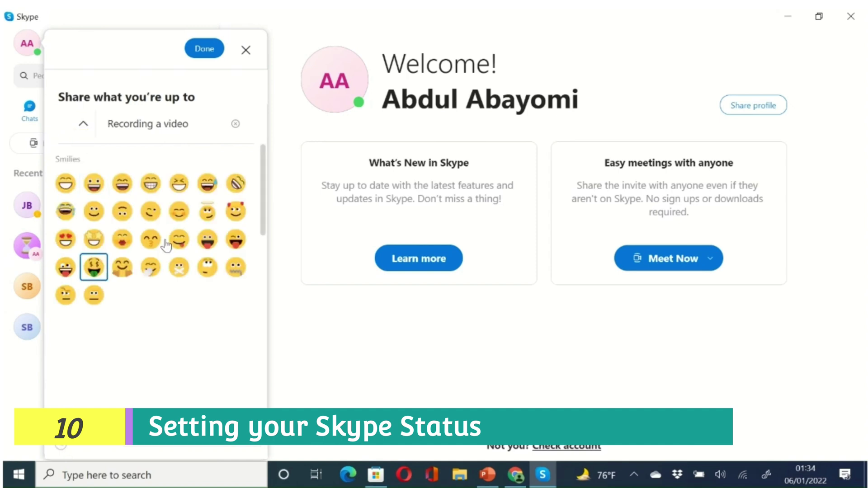
click(206, 189)
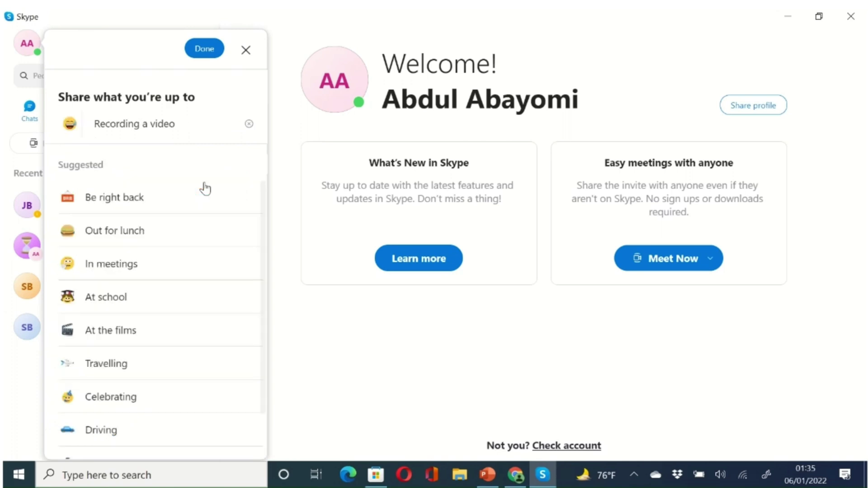
click(204, 48)
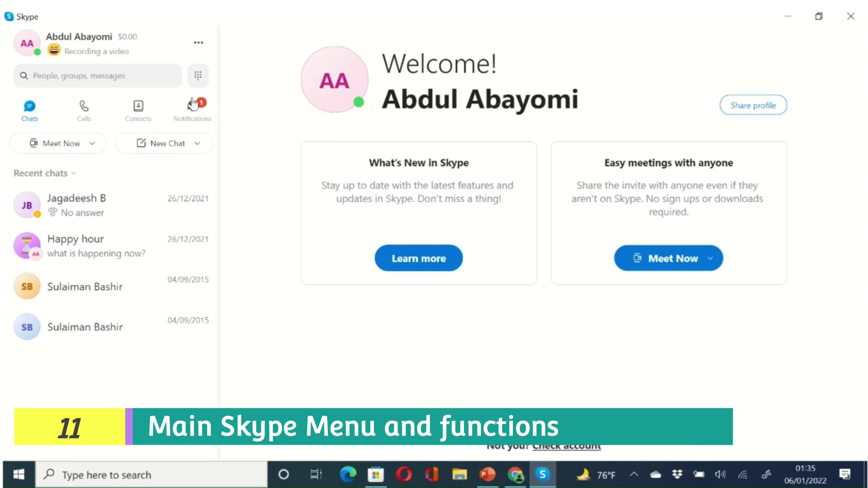
click(93, 143)
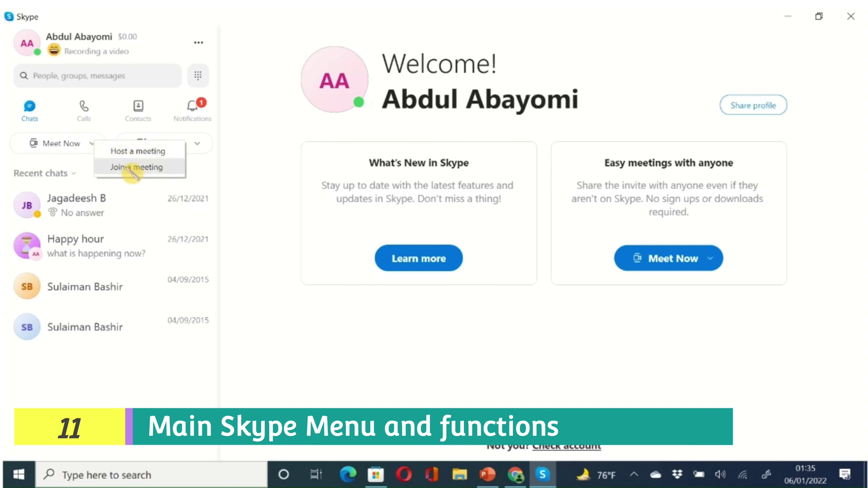
click(242, 159)
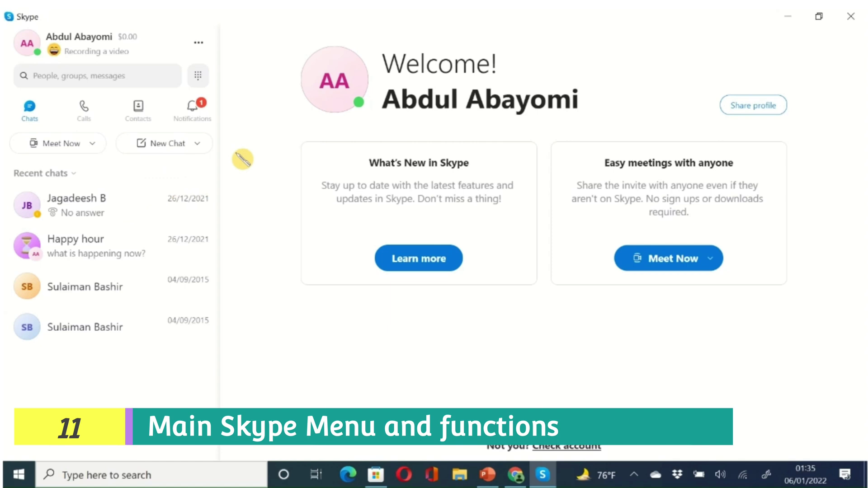
click(199, 145)
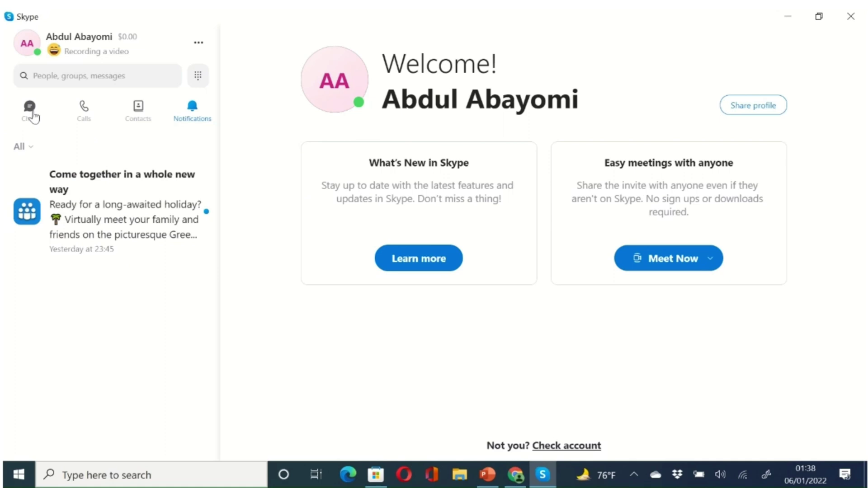
click(31, 111)
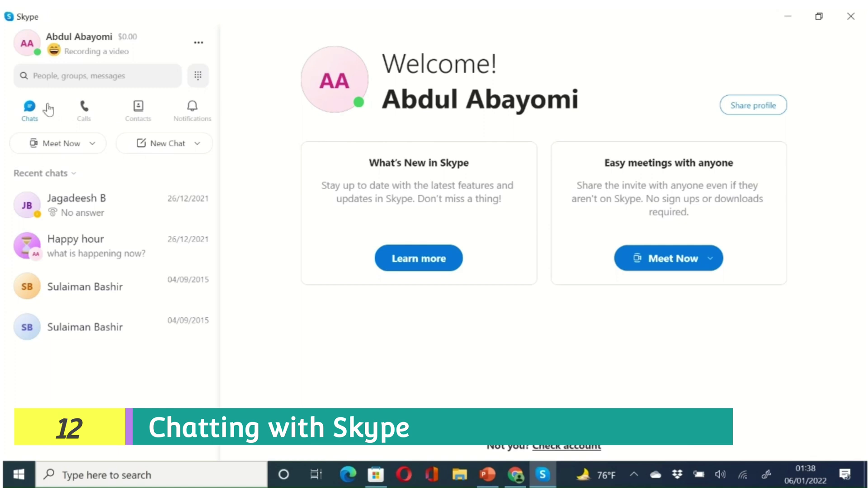
Step: From New Chat, pick a contact from the list and send them a Say hi wave
click(158, 144)
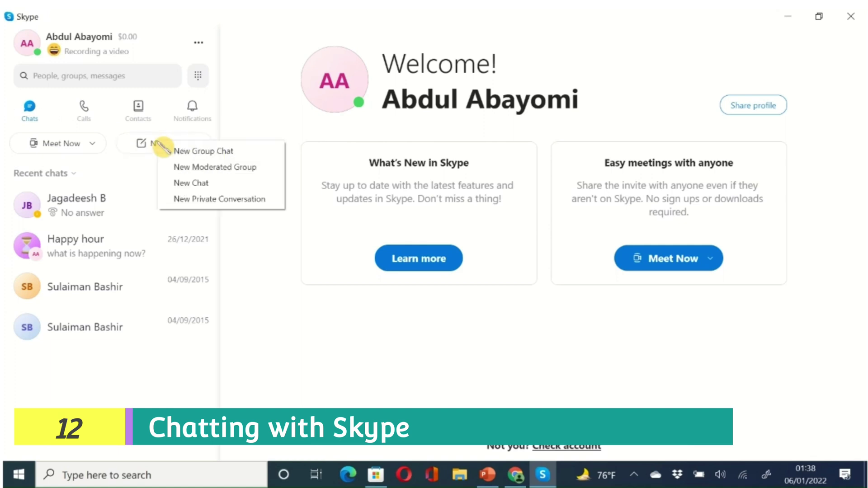
click(219, 184)
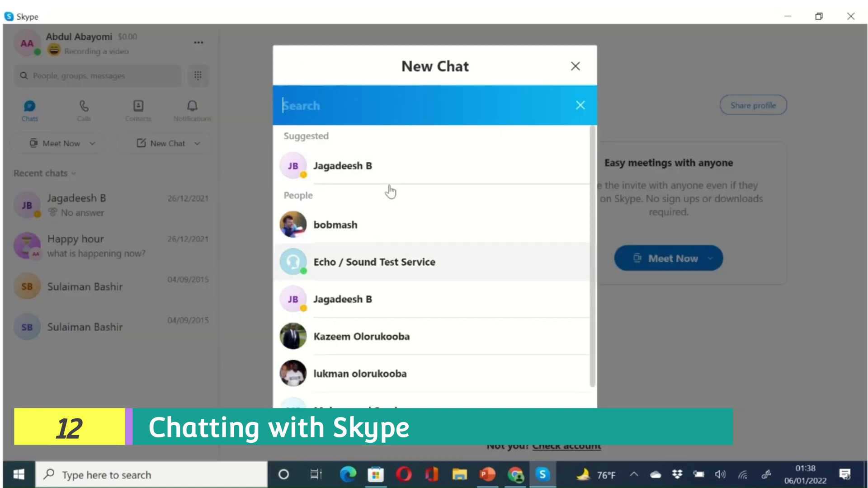
scroll(347, 318, down, 2)
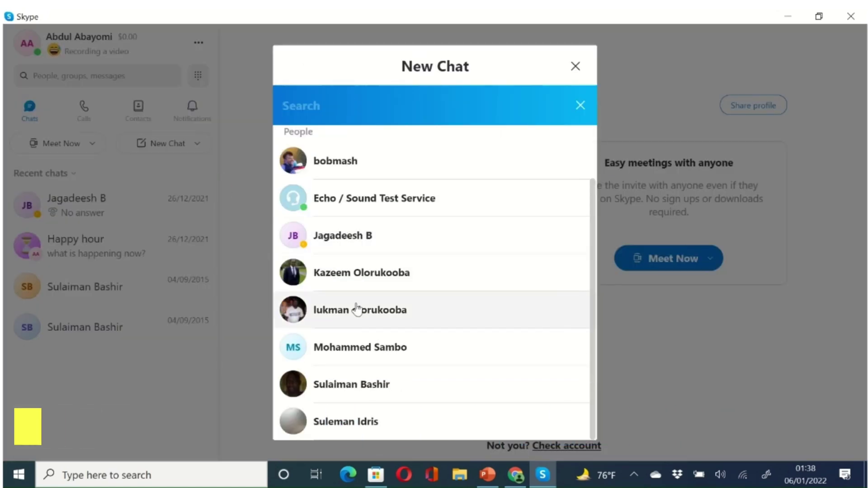
click(388, 322)
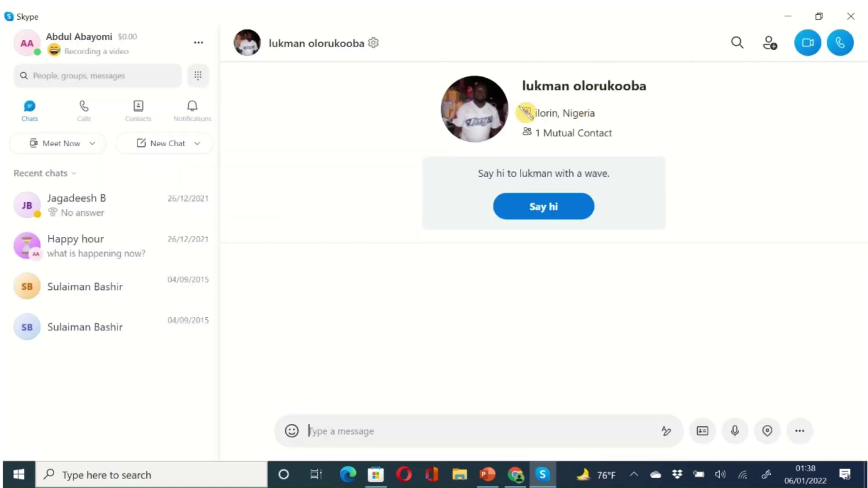
click(548, 208)
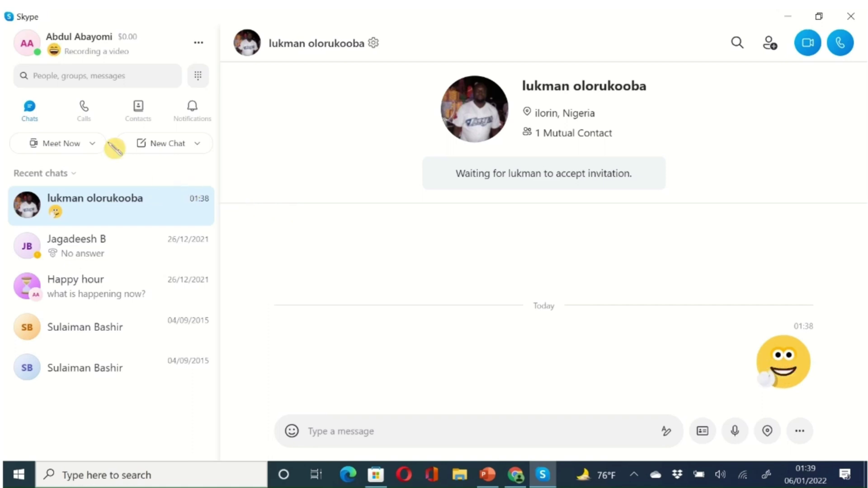
Step: From the Calls tab, start a New Call and open the dial pad
click(82, 111)
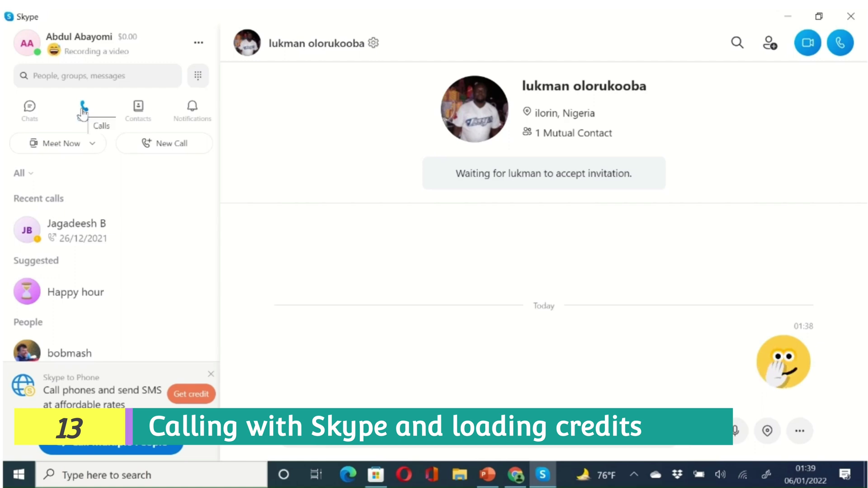
click(155, 147)
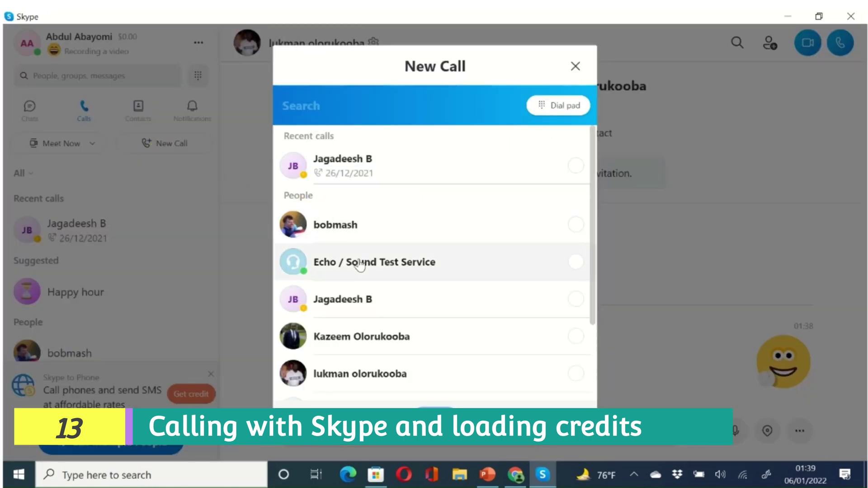
scroll(361, 265, down, 2)
scroll(360, 265, up, 2)
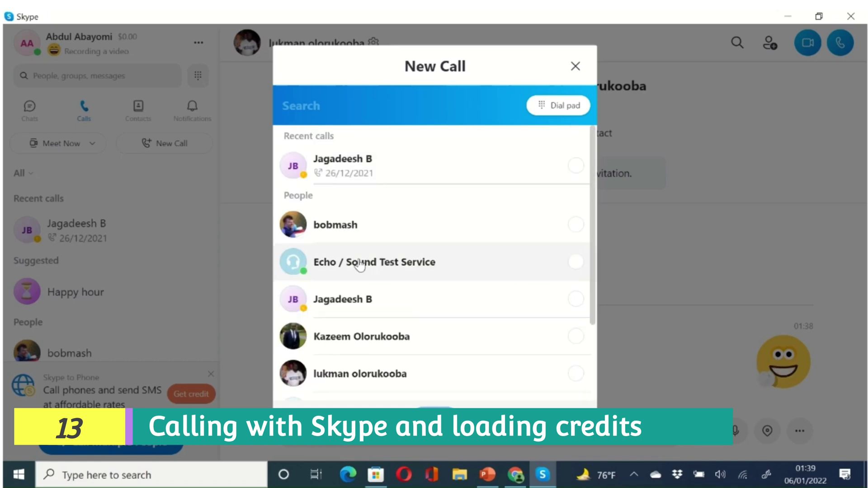
click(562, 106)
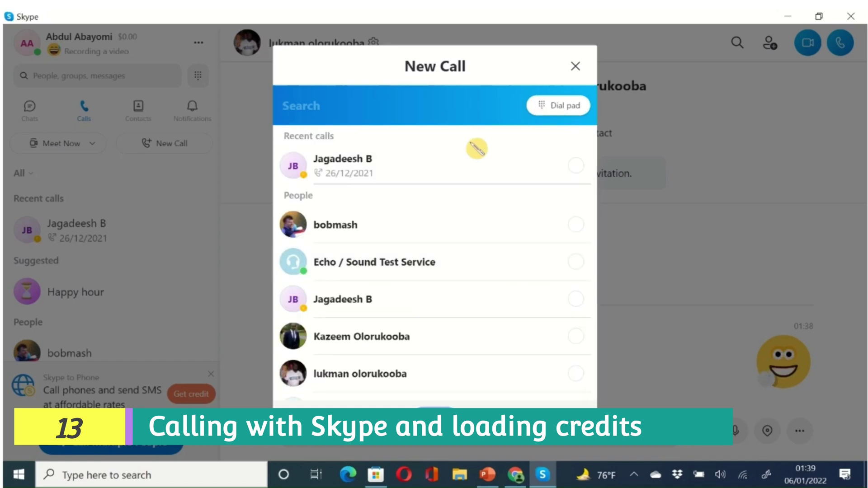
Step: Acknowledge the 911 notice and open the United States country list
scroll(434, 213, down, 2)
scroll(434, 213, up, 2)
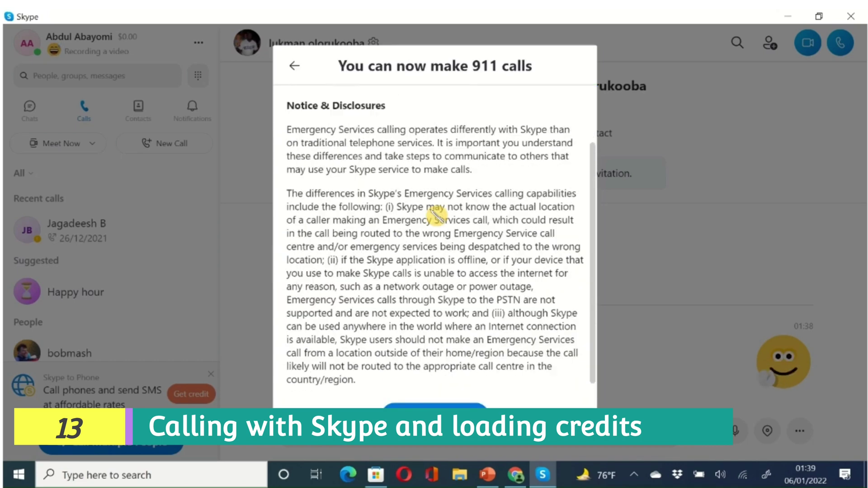
scroll(434, 213, down, 2)
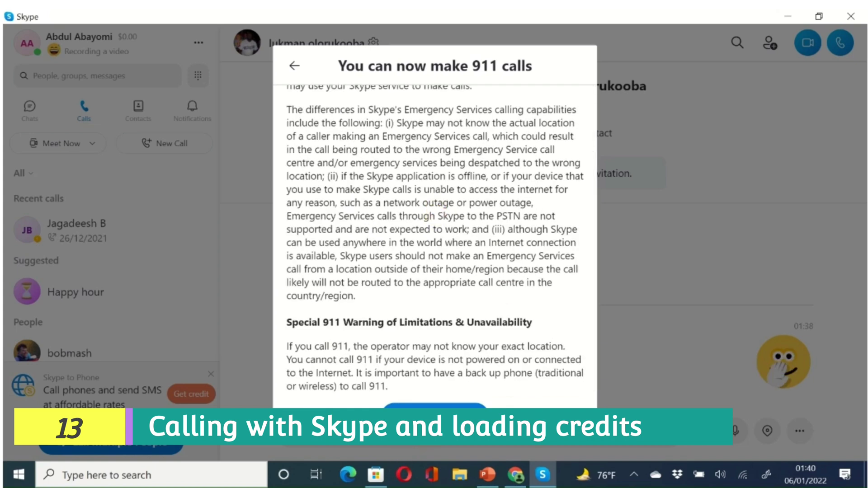
click(435, 409)
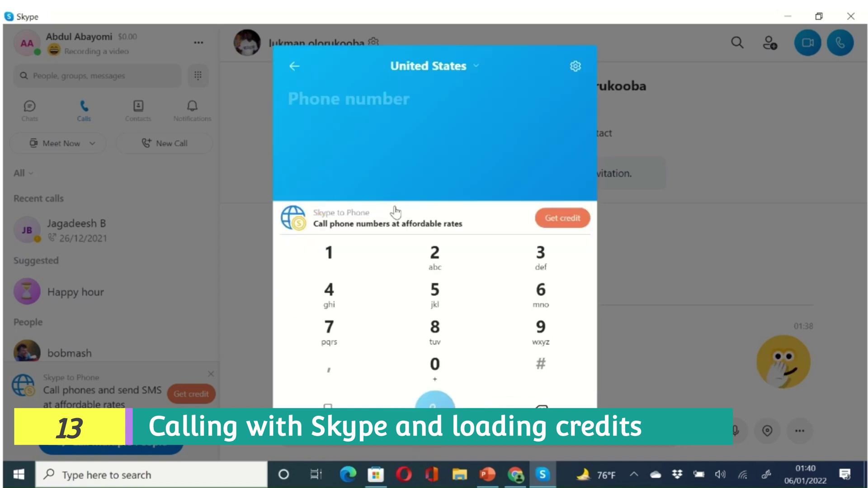
click(475, 69)
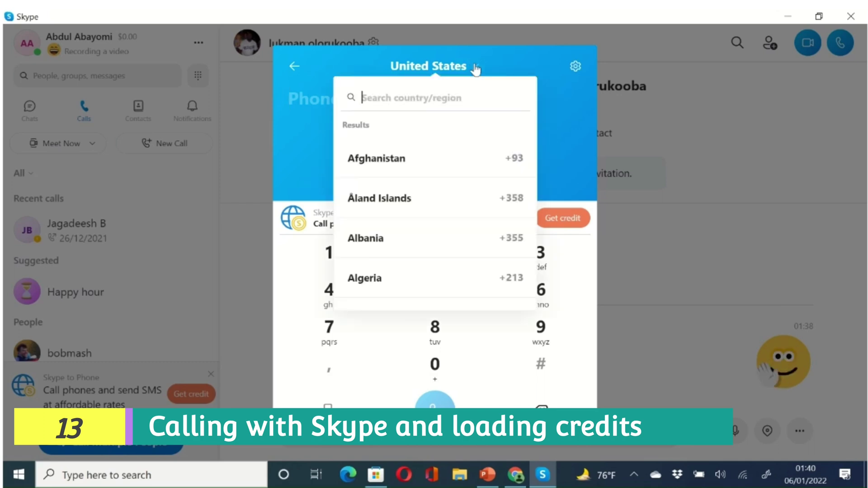
Step: Close the country list, open Get credit, and continue to the US$5, US$10, US$25 options
click(548, 64)
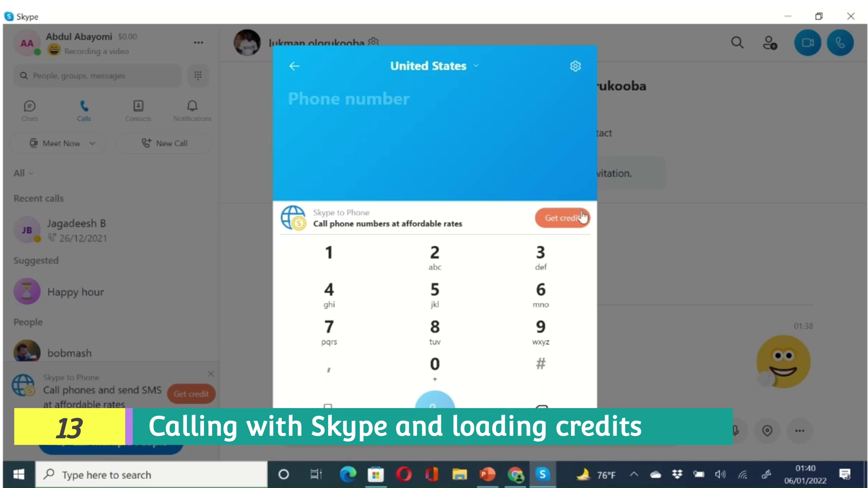
click(575, 220)
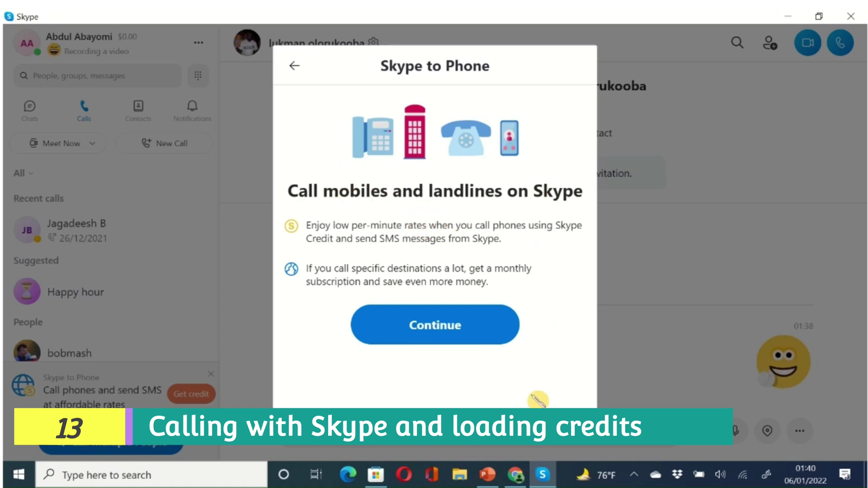
click(447, 335)
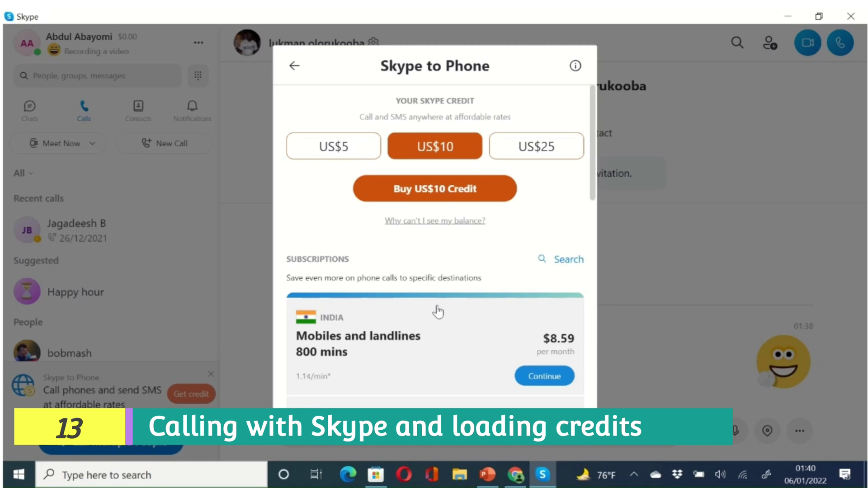
Step: Browse the Skype to Phone subscription plans, then close the window to return to the chat
scroll(438, 312, down, 5)
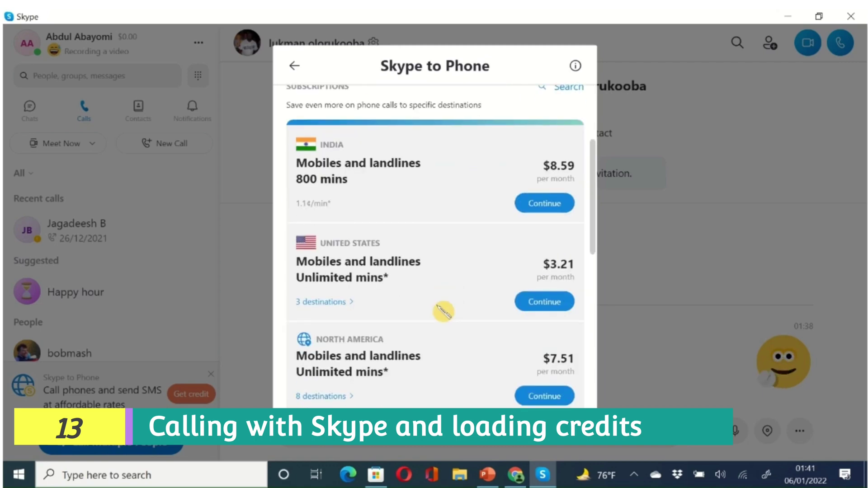
scroll(443, 312, down, 3)
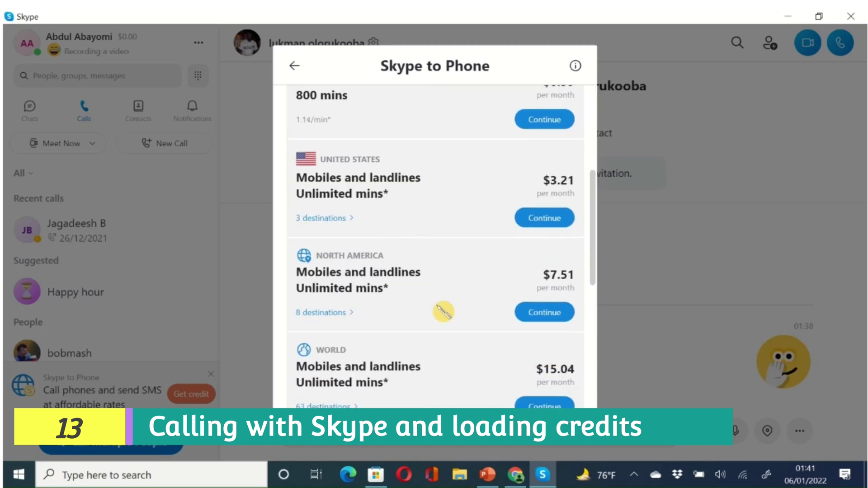
scroll(444, 312, up, 6)
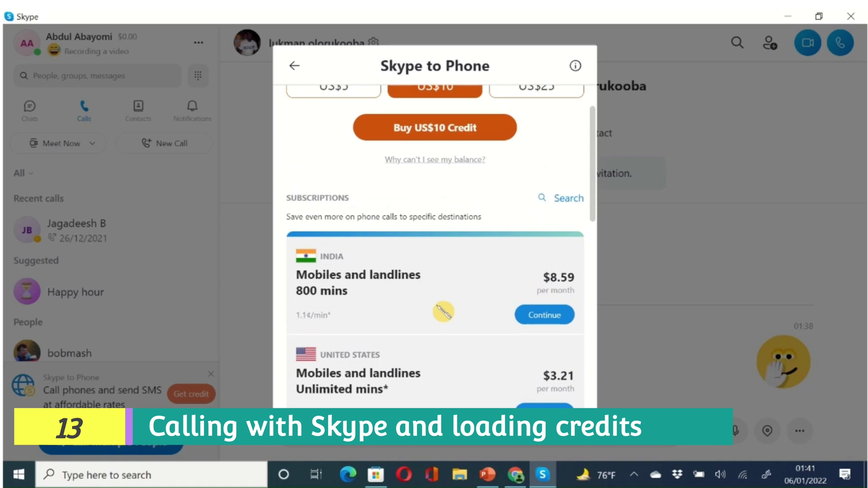
scroll(443, 312, down, 1)
scroll(443, 312, up, 1)
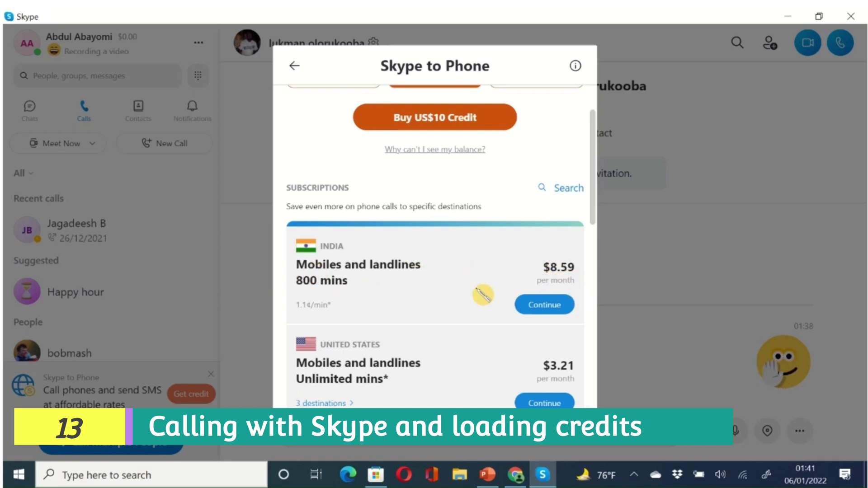
scroll(483, 294, down, 1)
scroll(483, 294, up, 1)
scroll(483, 294, up, 1)
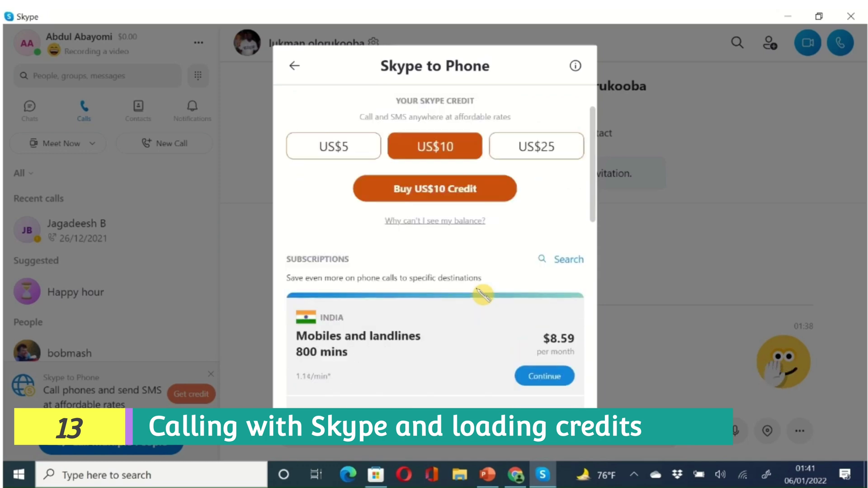
scroll(483, 295, down, 2)
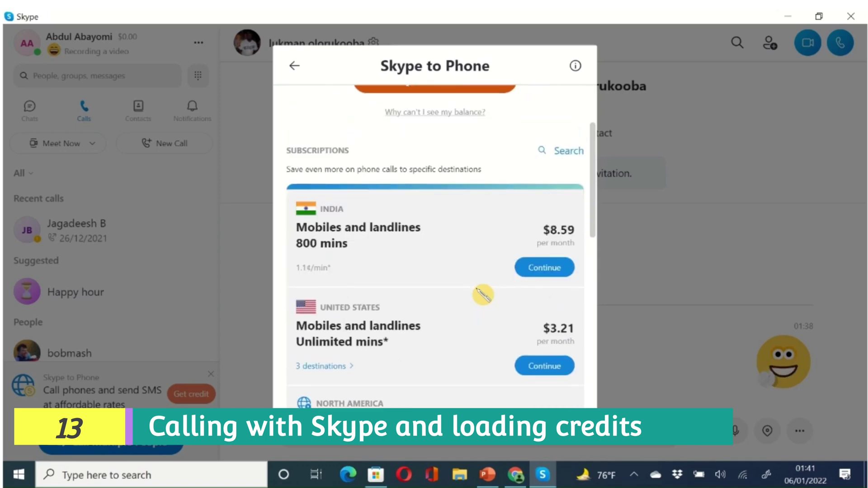
scroll(483, 294, down, 1)
scroll(483, 294, up, 2)
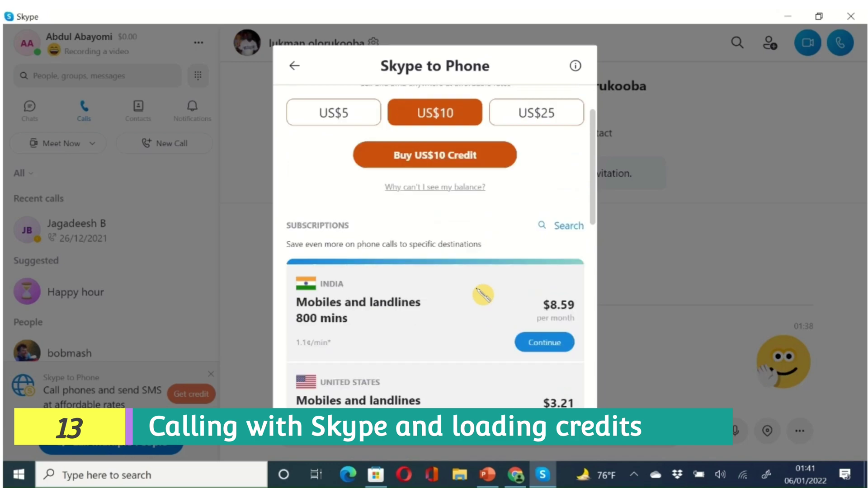
scroll(483, 294, down, 1)
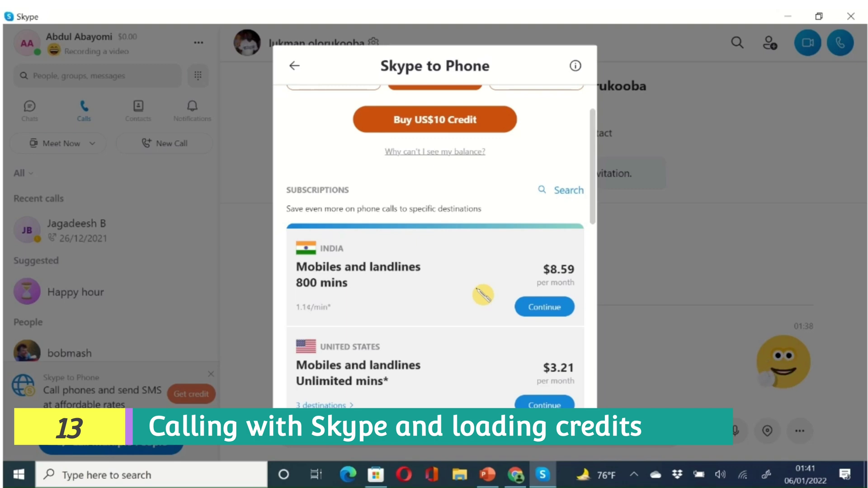
scroll(483, 294, down, 4)
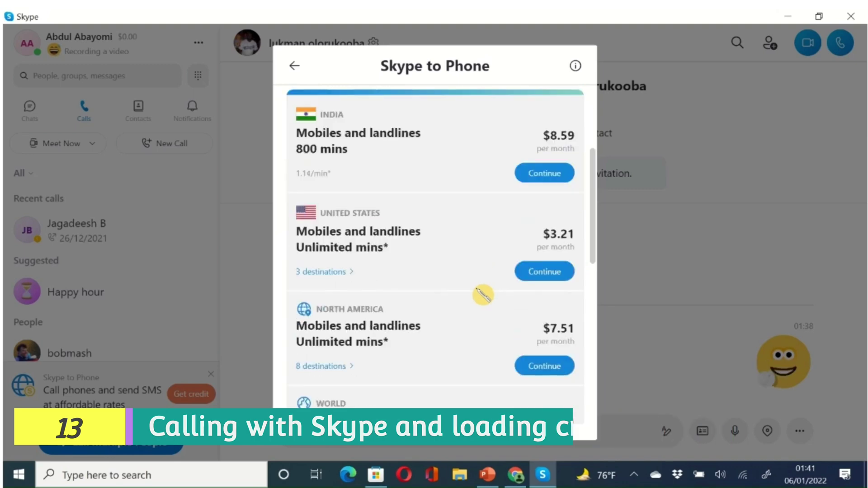
scroll(482, 294, down, 1)
scroll(483, 294, down, 9)
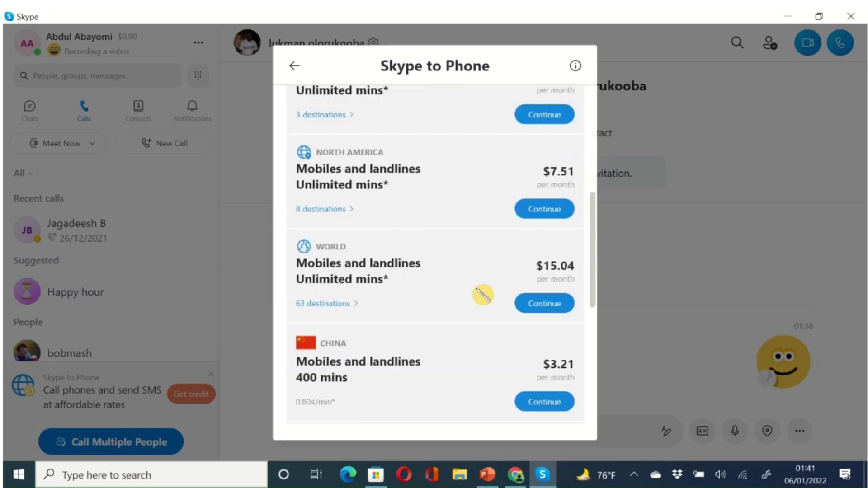
scroll(483, 294, up, 14)
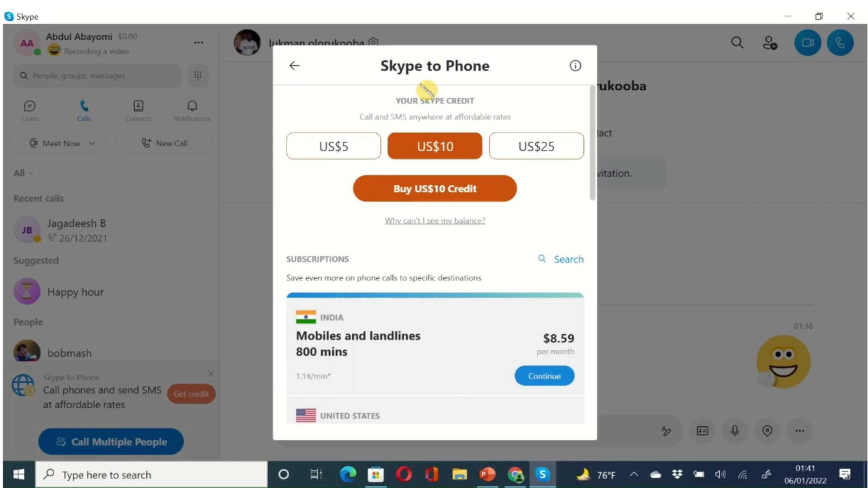
click(140, 108)
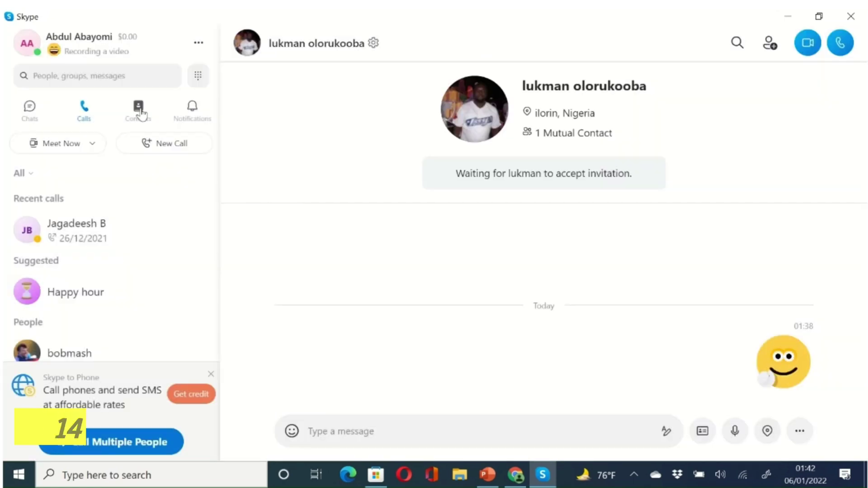
Step: Go to the contacts list and open the New Contact form for adding a phone number
click(139, 108)
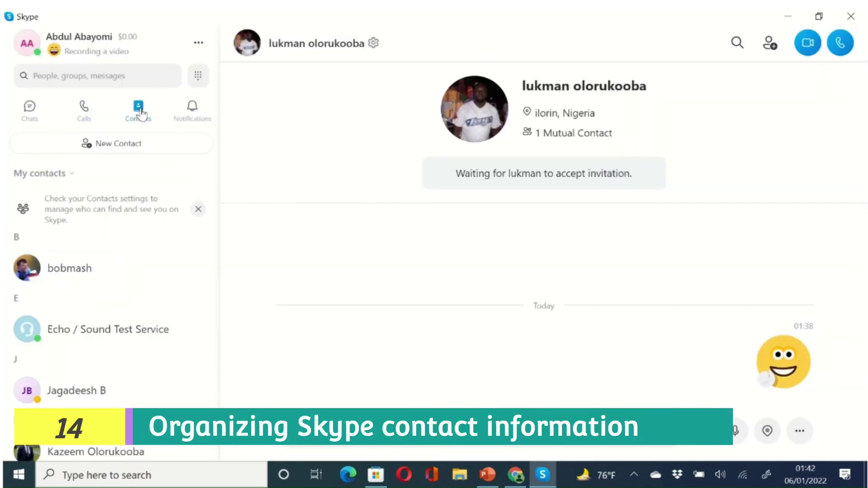
click(108, 145)
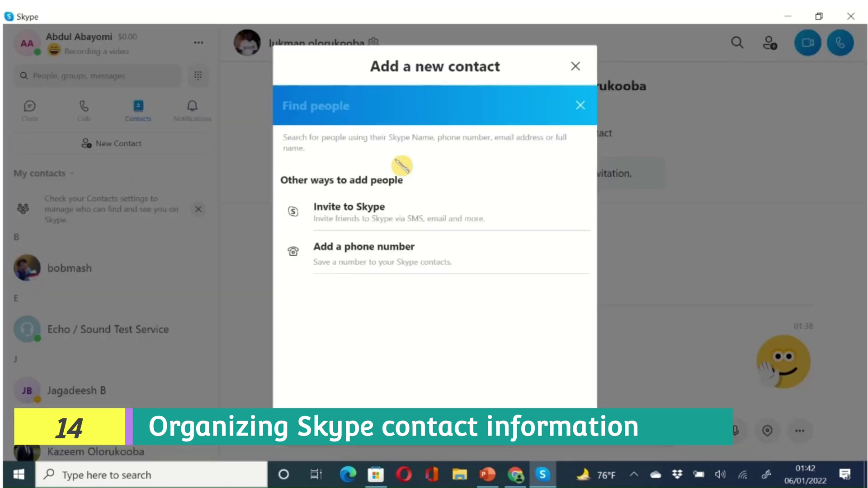
click(405, 248)
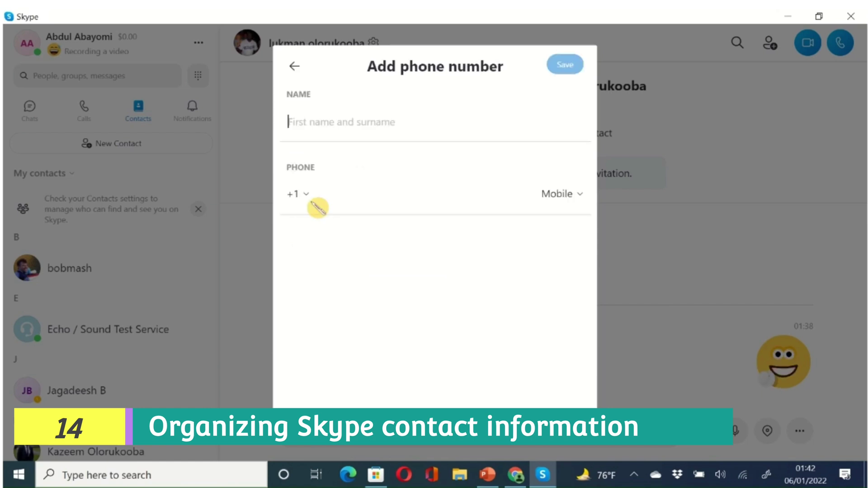
Step: Close the phone-number form without saving and display the notifications list
click(300, 116)
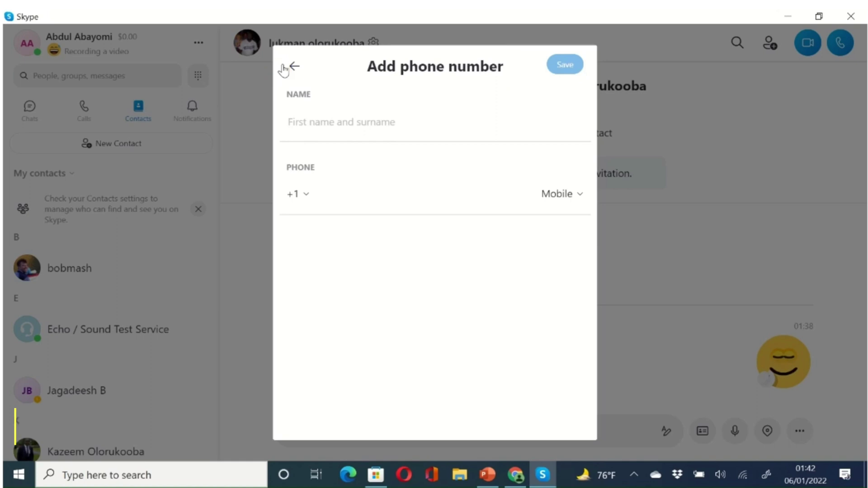
click(202, 148)
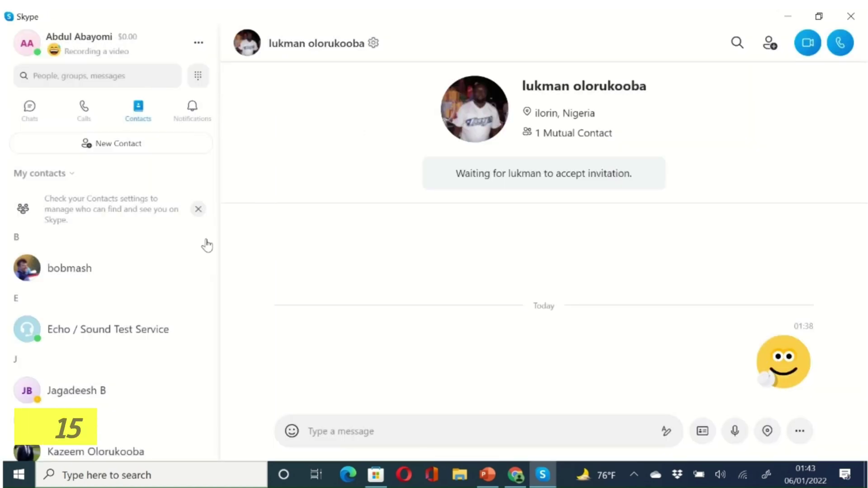
click(193, 126)
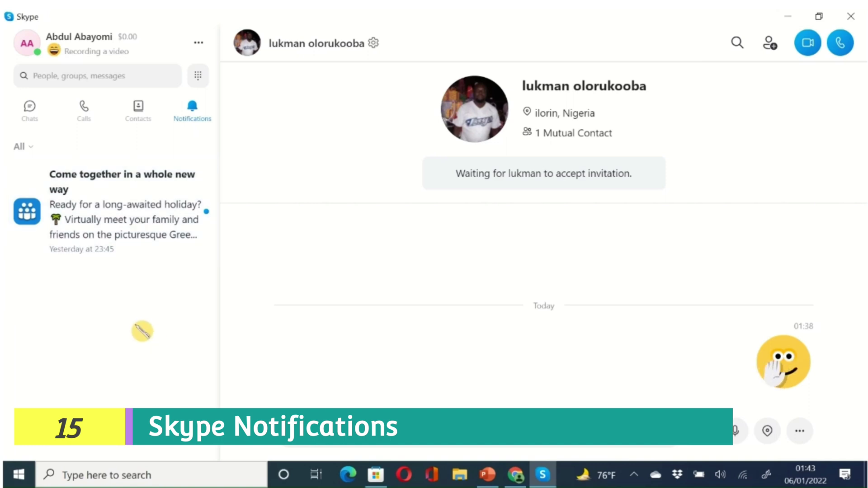